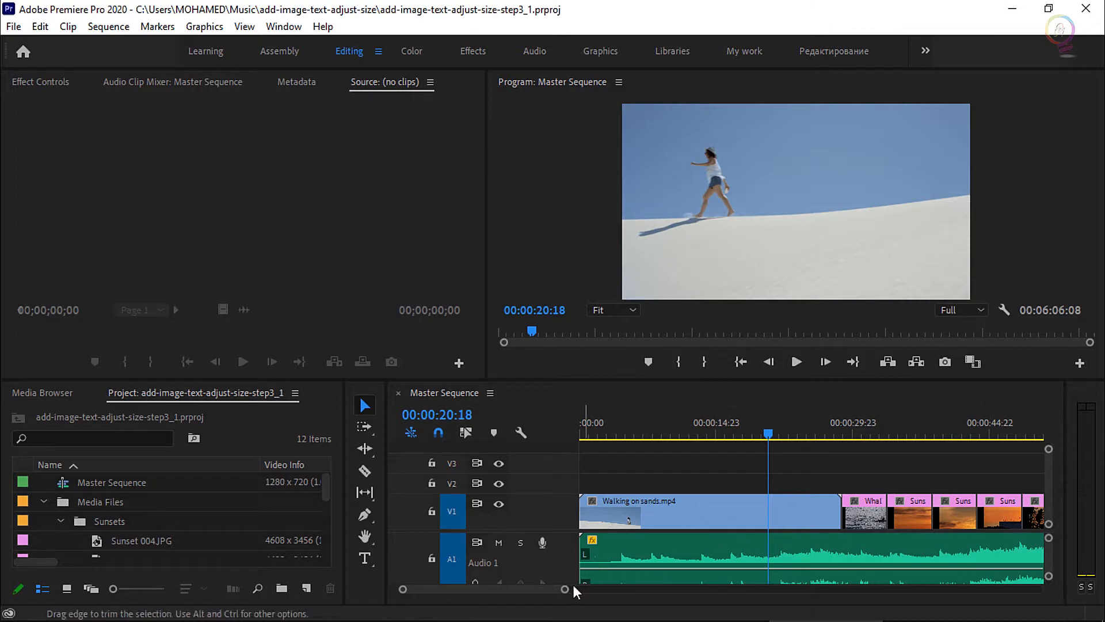
# Move the playhead to 00:00:31:04, over the whale image clip on V1, and select that clip.
pyautogui.moveTo(564, 592); pyautogui.dragTo(580, 592)
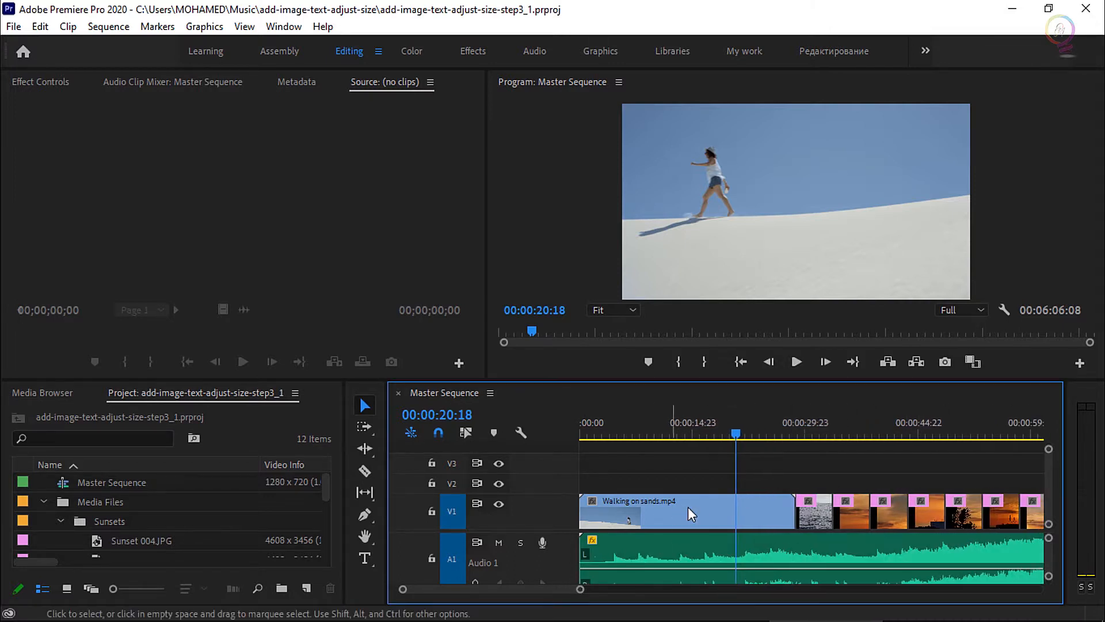
pyautogui.click(700, 510)
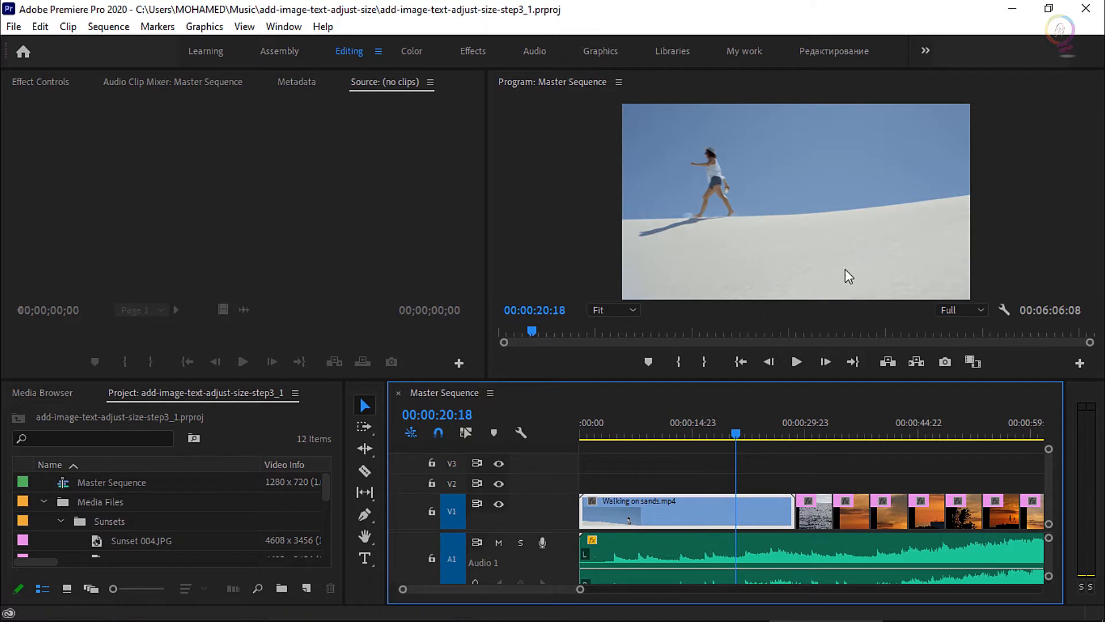
pyautogui.click(814, 436)
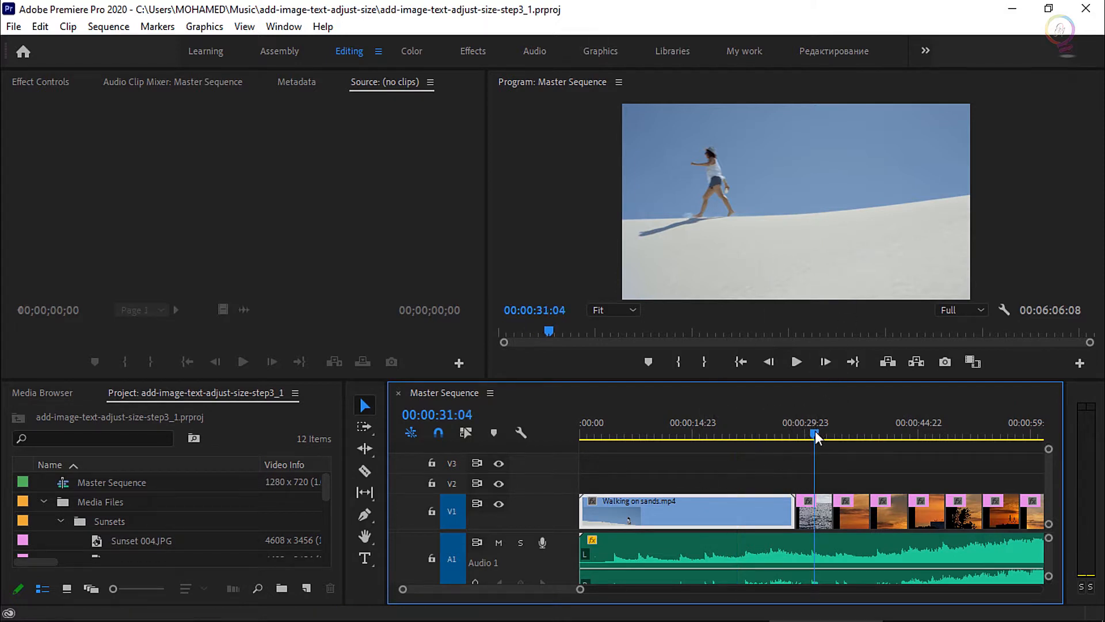
pyautogui.click(819, 522)
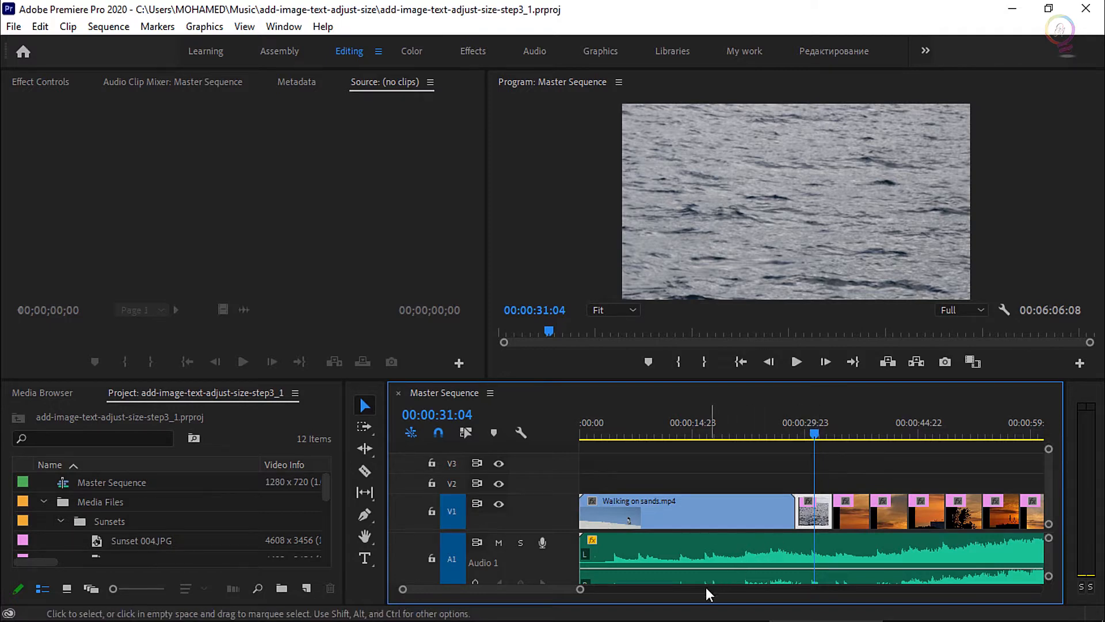
pyautogui.moveTo(581, 588); pyautogui.dragTo(549, 597)
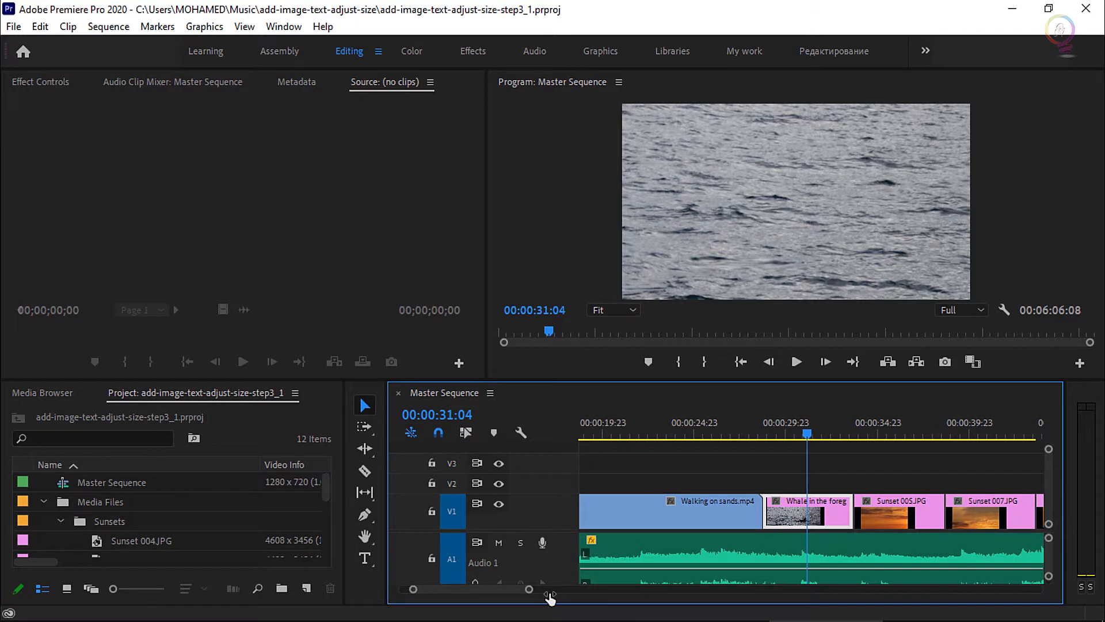
# Open the project item Whale in the foreground.JPG in the Source Monitor to compare its full framing with the sequence.
pyautogui.scroll(-3, 282, 499)
pyautogui.scroll(-3, 281, 498)
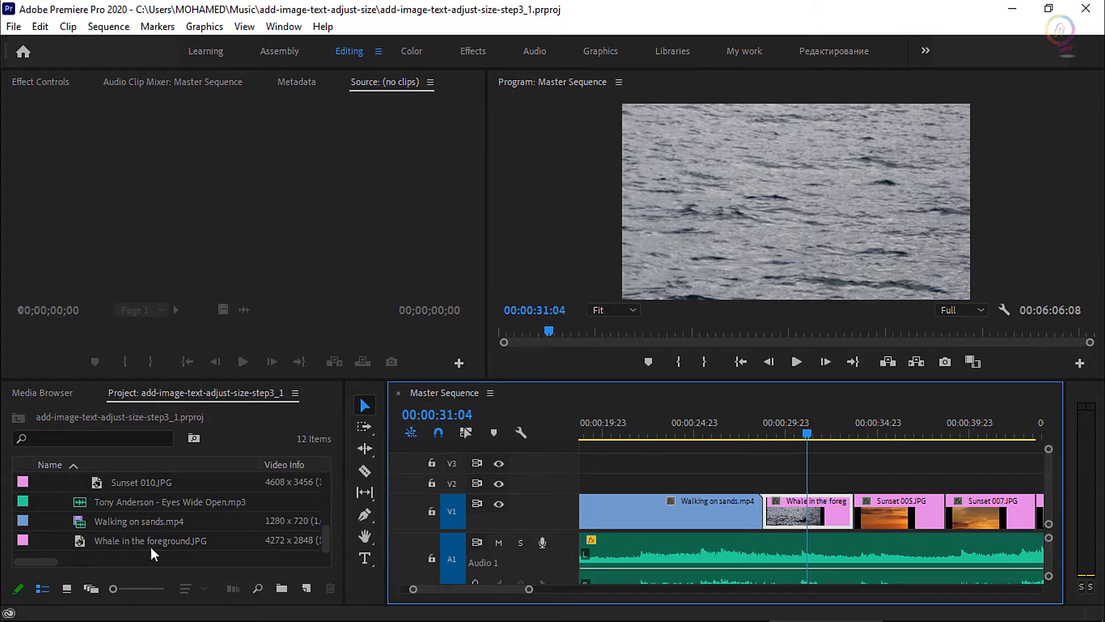
pyautogui.doubleClick(84, 540)
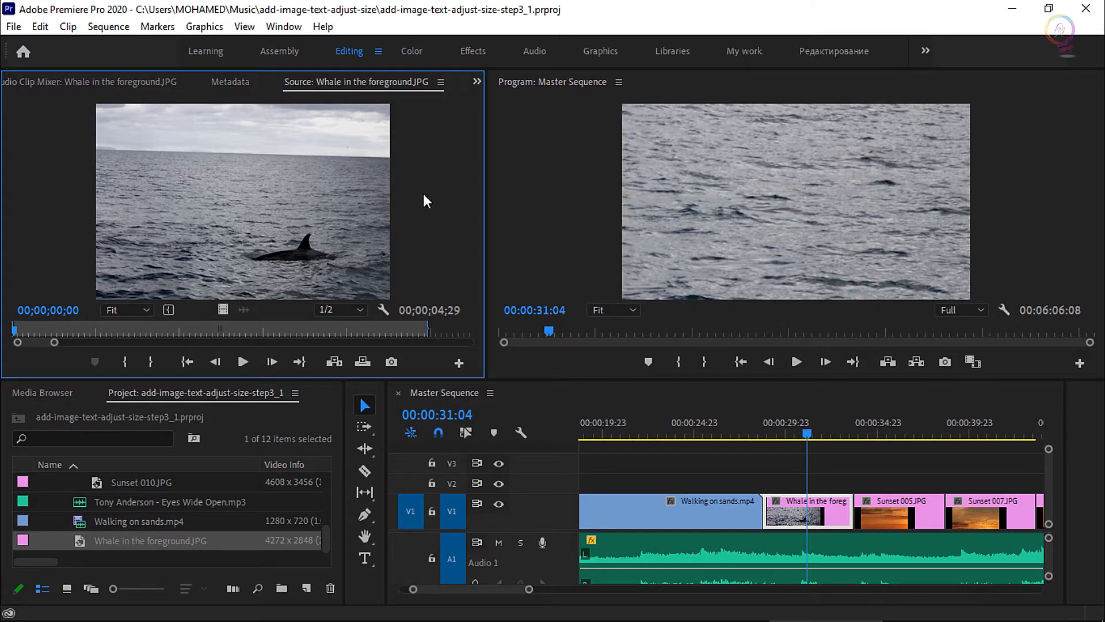
# Apply Set to Frame Size to the whale image clip in the sequence.
pyautogui.rightClick(816, 502)
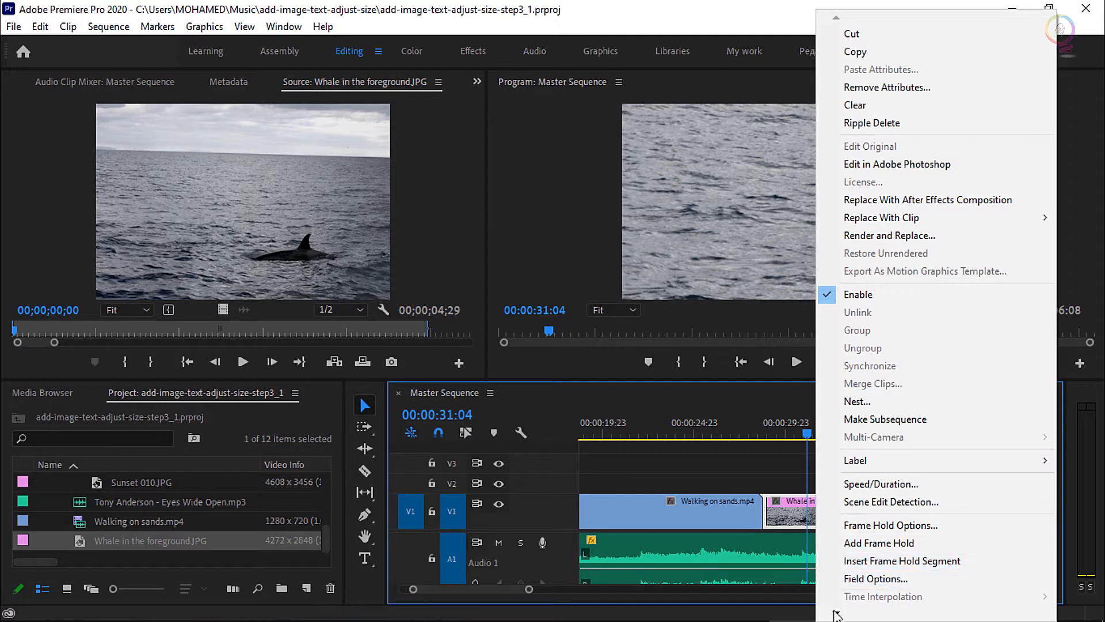
pyautogui.moveTo(837, 615)
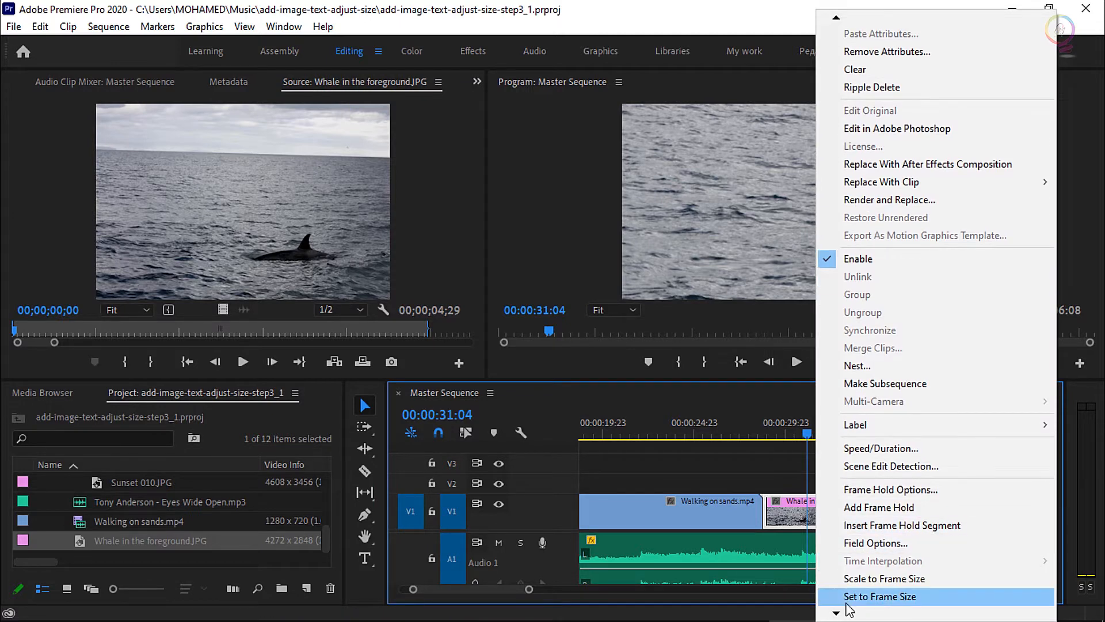
pyautogui.click(863, 598)
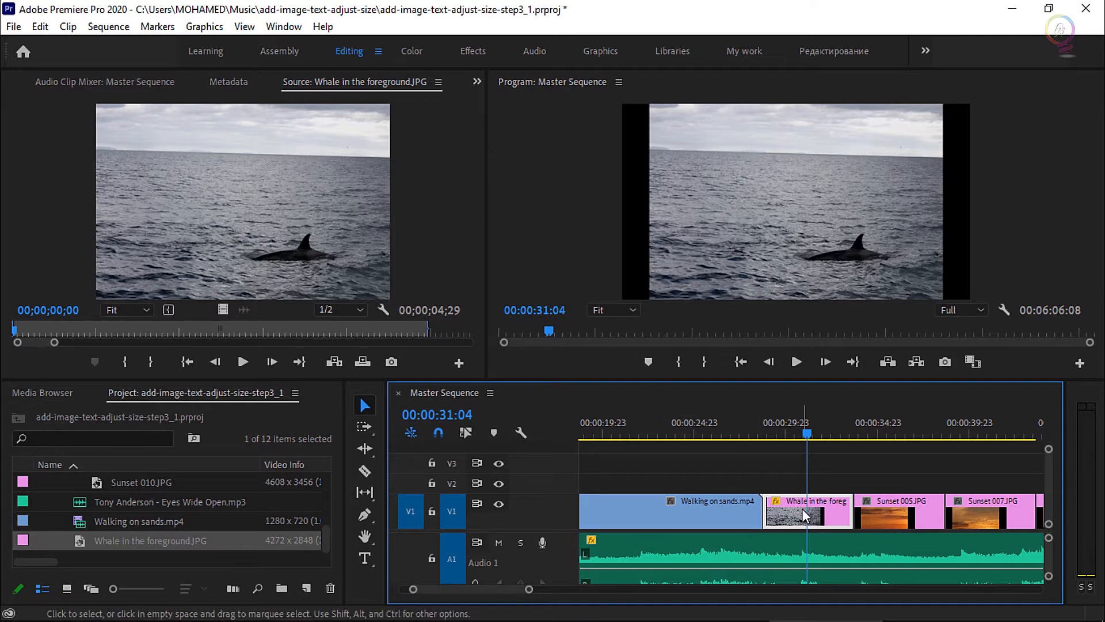
# Display the Effect Controls for the whale clip in Master Sequence, with their keyframe timeline view hidden.
pyautogui.click(476, 82)
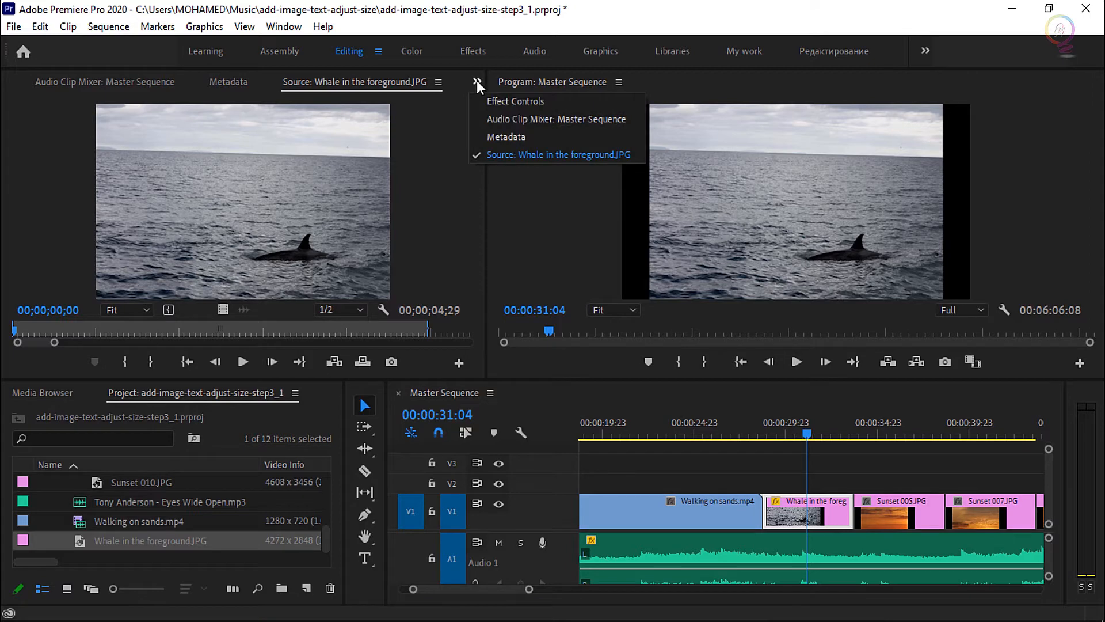
pyautogui.click(546, 102)
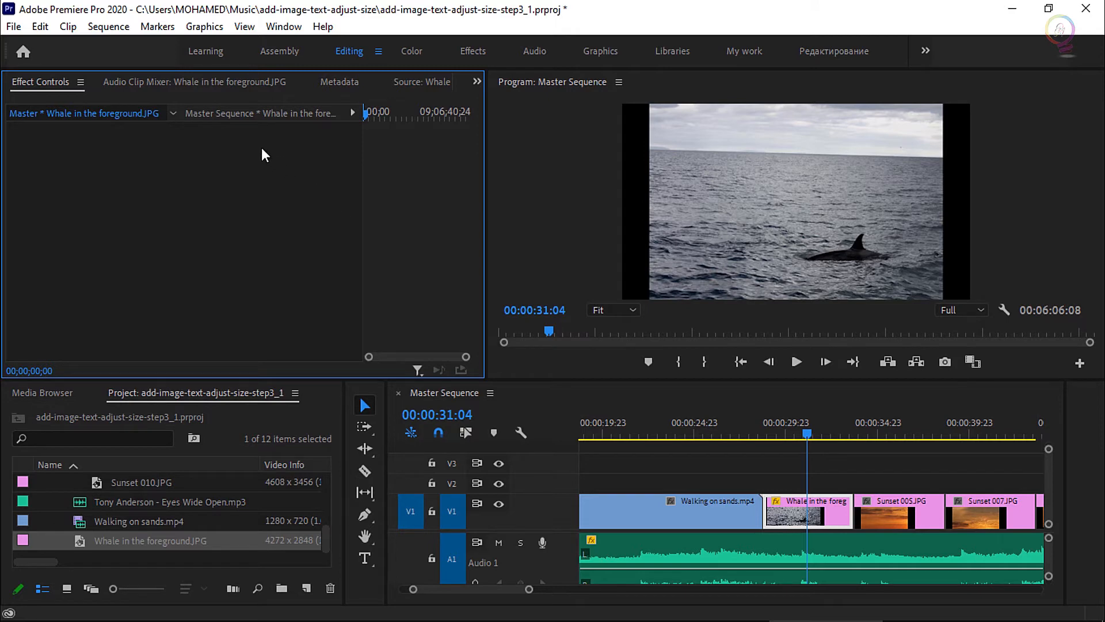
pyautogui.click(353, 113)
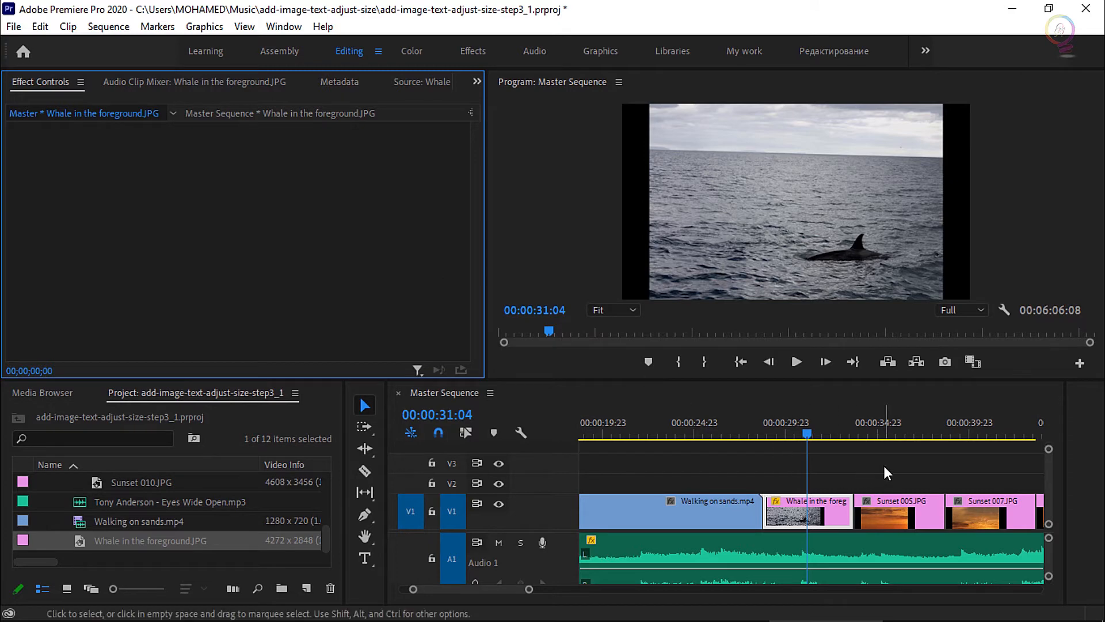
pyautogui.moveTo(884, 466); pyautogui.dragTo(1045, 518)
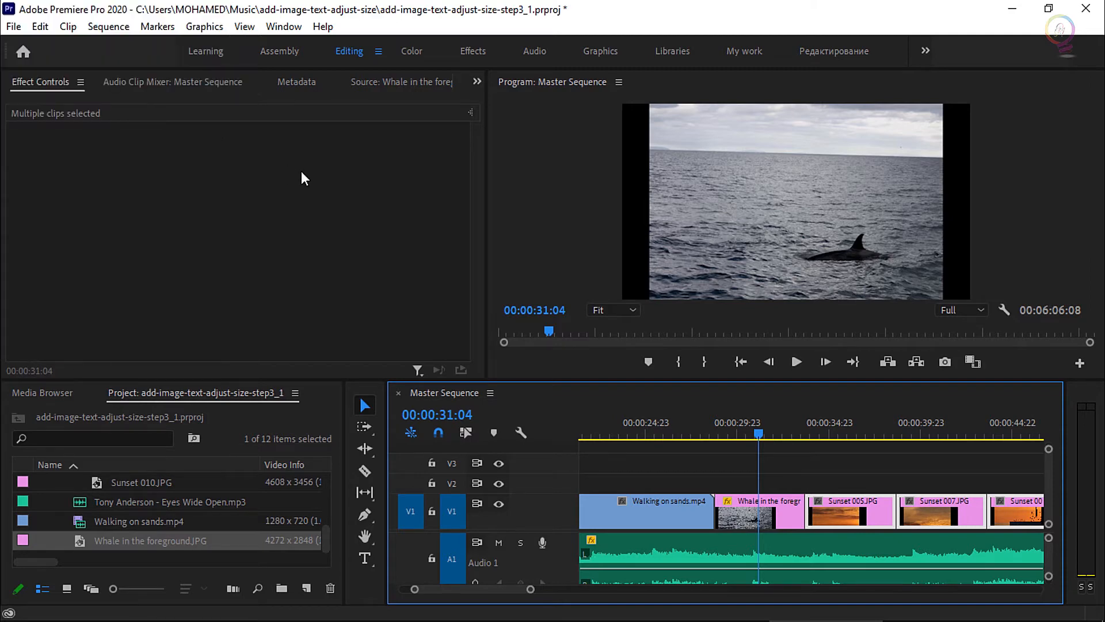
pyautogui.click(875, 474)
pyautogui.click(778, 521)
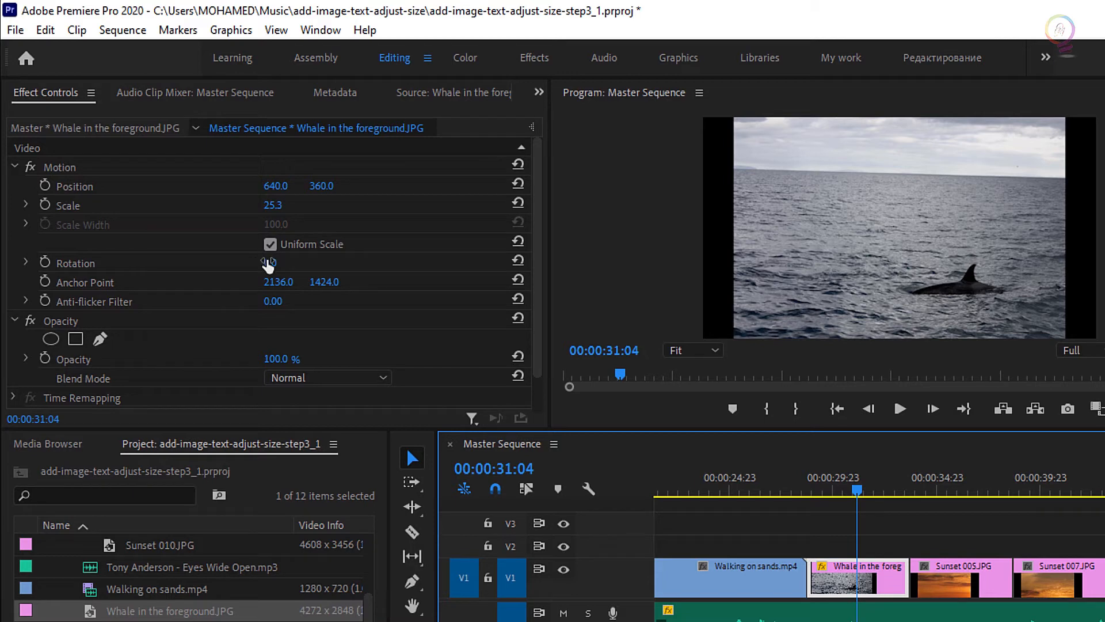
# Try tilting the whale clip to -2.0° and, with the expanded rotation dial, to -35.0°.
pyautogui.moveTo(268, 265)
pyautogui.mouseDown()
pyautogui.moveTo(258, 265)
pyautogui.moveTo(279, 263)
pyautogui.mouseUp()
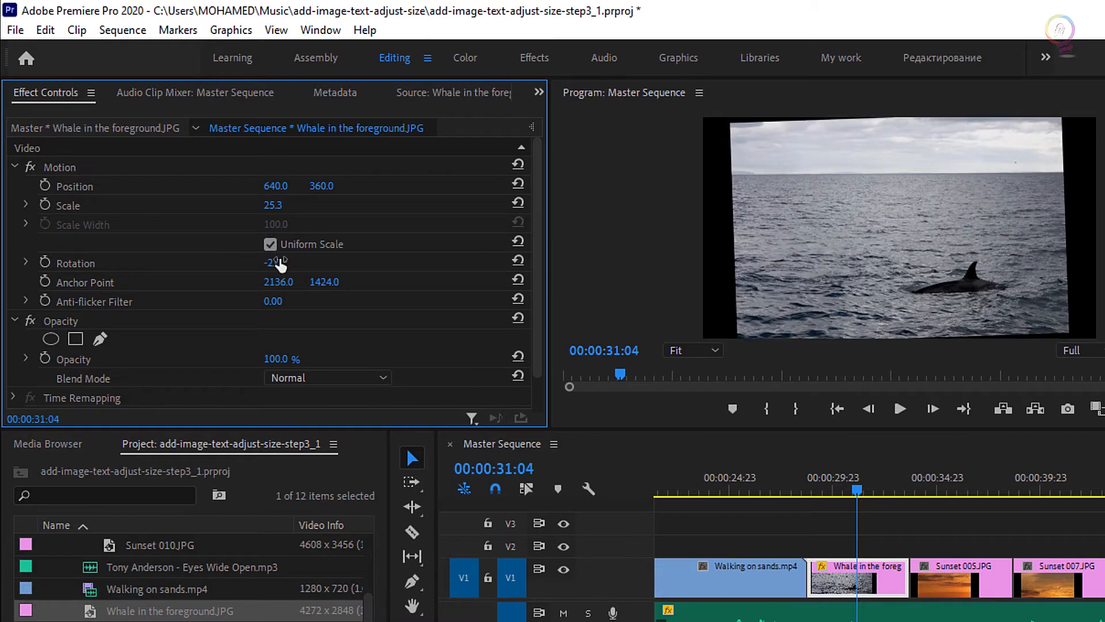
pyautogui.click(26, 263)
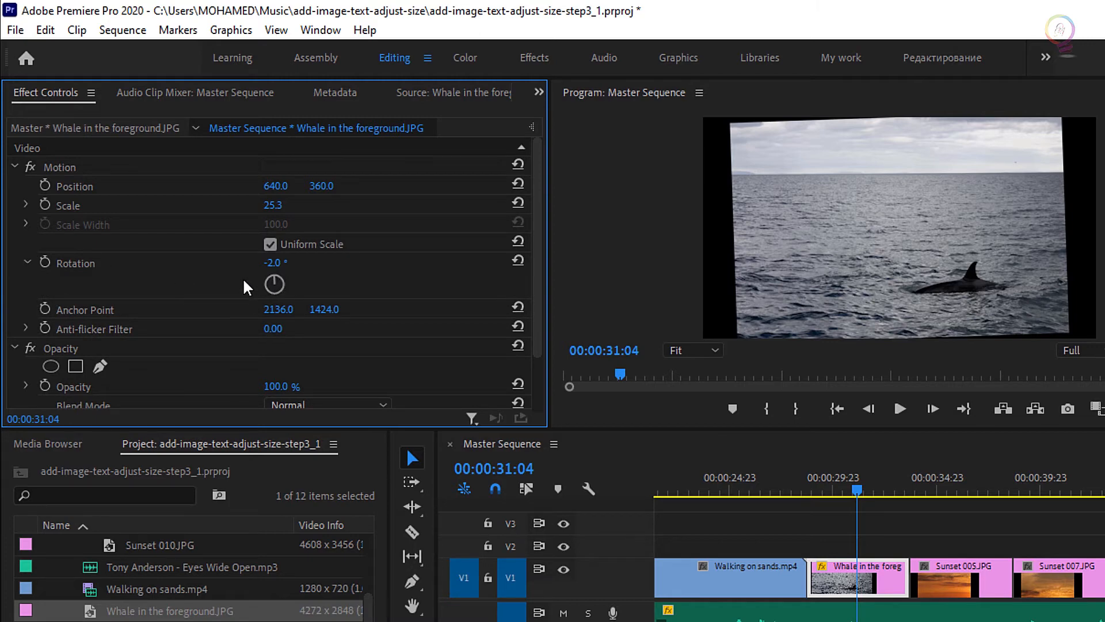
pyautogui.moveTo(275, 285); pyautogui.dragTo(274, 284)
# Set the whale clip's Rotation to -1.4° to level the horizon.
pyautogui.click(276, 262)
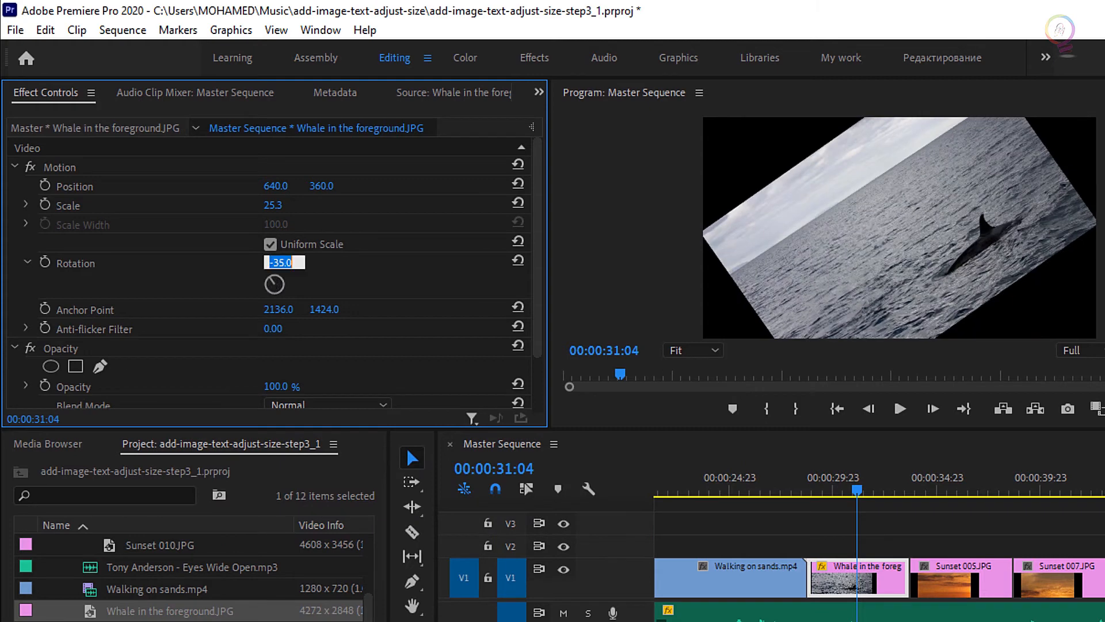
pyautogui.write('-14')
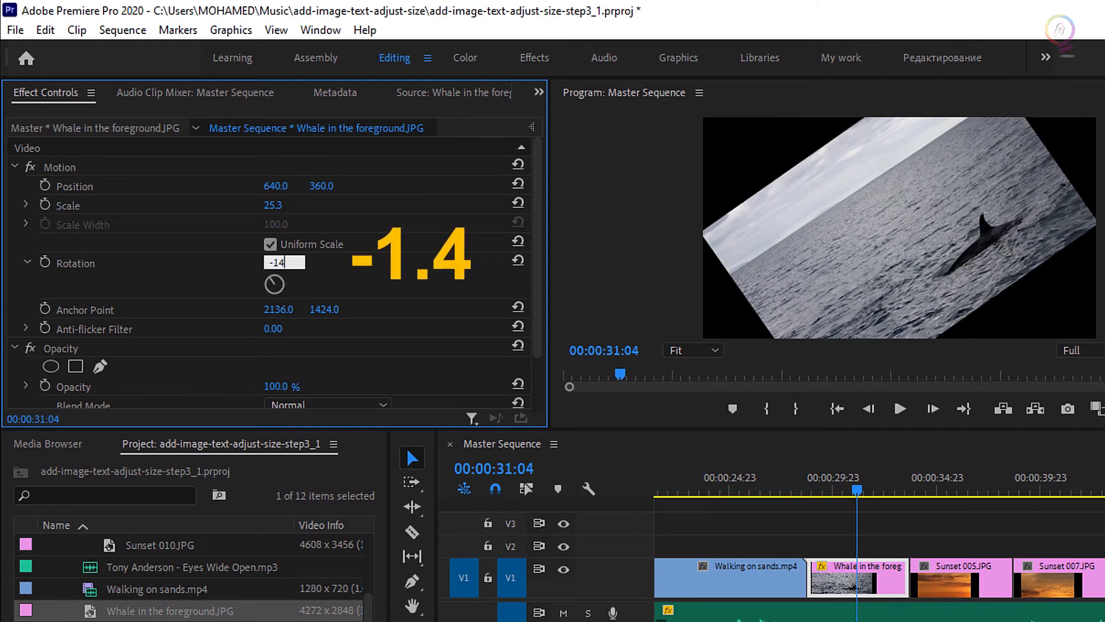
pyautogui.press('BackSpace')
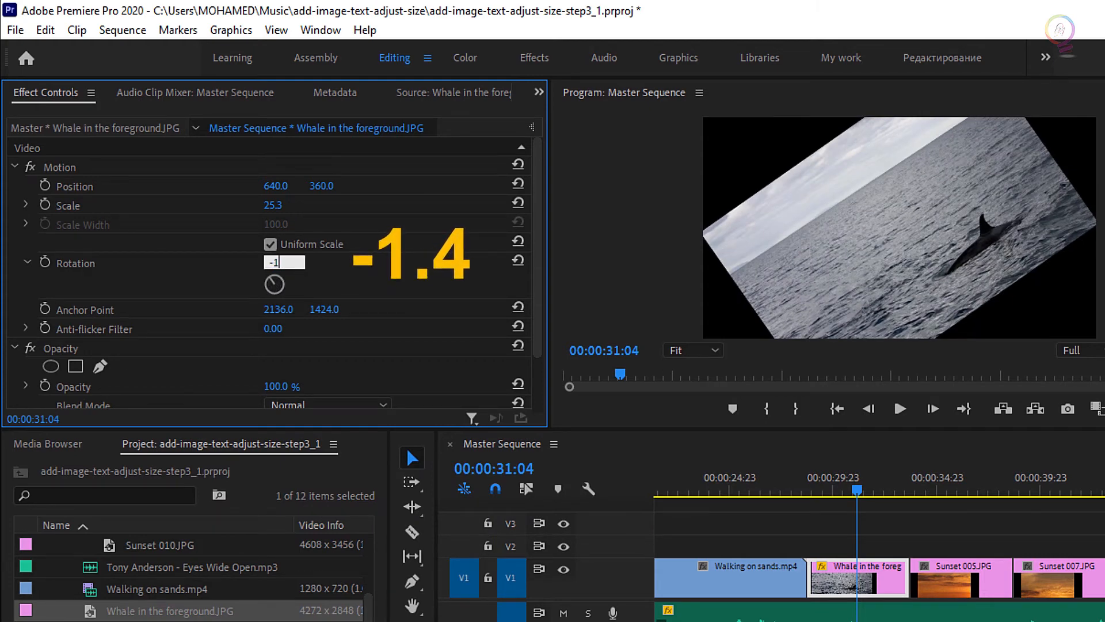
pyautogui.write('.4')
pyautogui.press('Return')
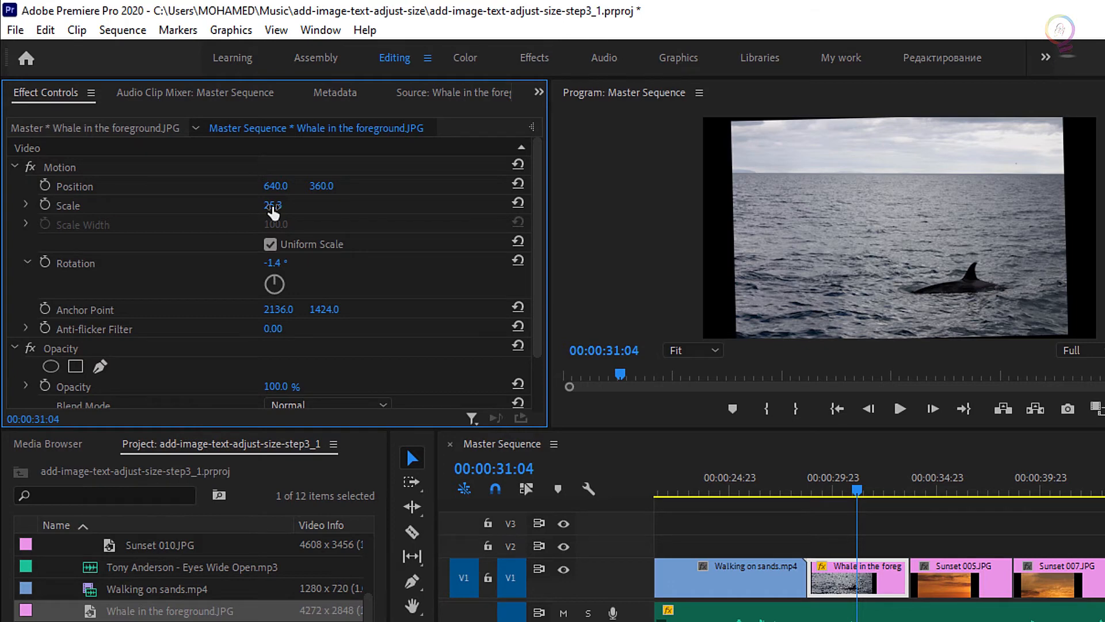
# Enlarge the whale clip to a Scale of 30.3 and shift it down to a vertical Position of 384.0.
pyautogui.moveTo(273, 213); pyautogui.dragTo(276, 213)
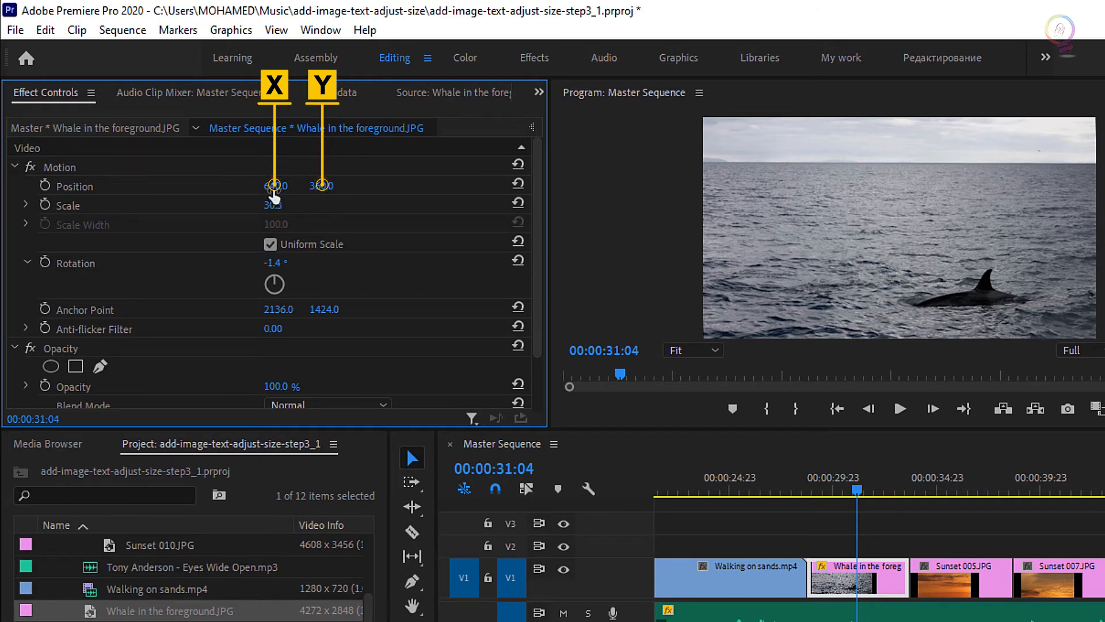
pyautogui.moveTo(275, 187)
pyautogui.mouseDown()
pyautogui.moveTo(261, 187)
pyautogui.moveTo(337, 187)
pyautogui.moveTo(266, 188)
pyautogui.moveTo(315, 194)
pyautogui.mouseUp()
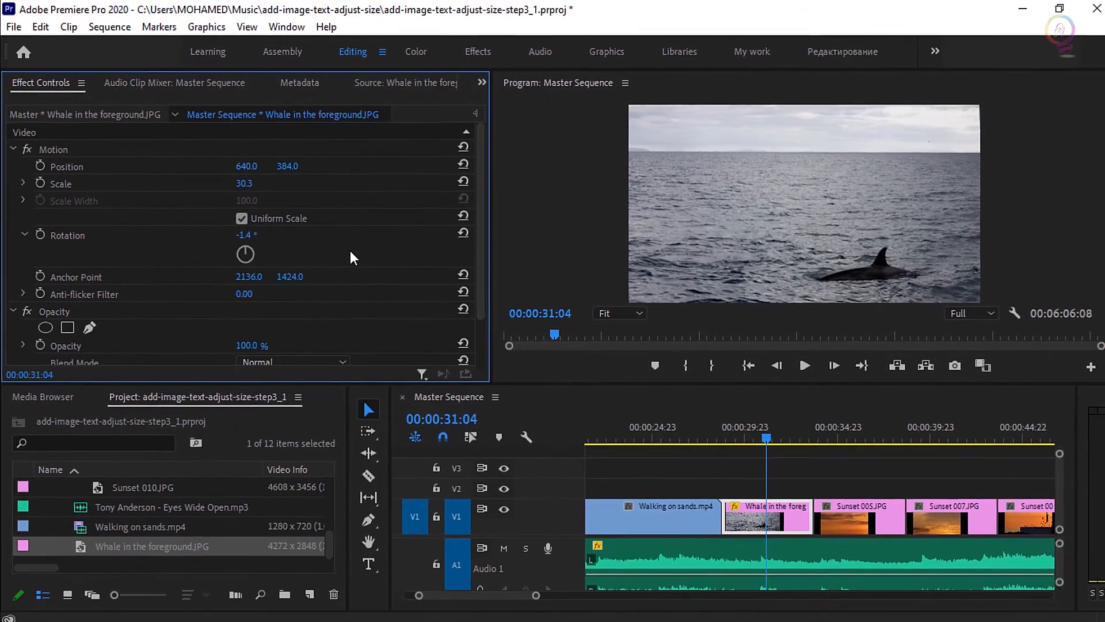
# Check the framing of the sunset clips up to 00:00:46:01, and apply Set to Frame Size to all six of them together.
pyautogui.click(860, 518)
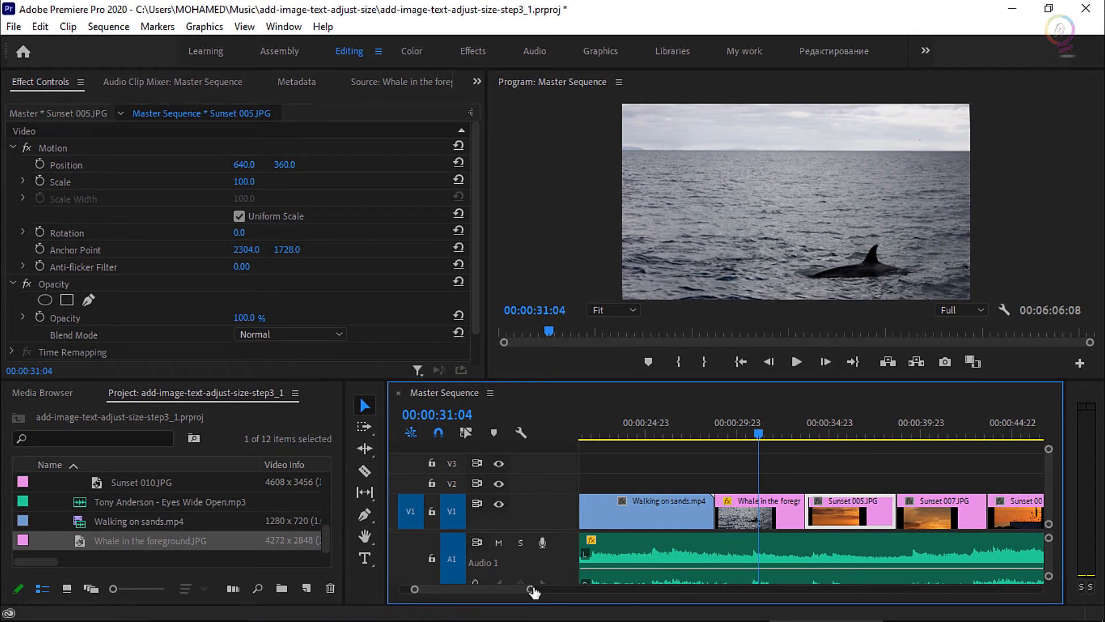
pyautogui.moveTo(533, 590); pyautogui.dragTo(577, 589)
pyautogui.click(887, 438)
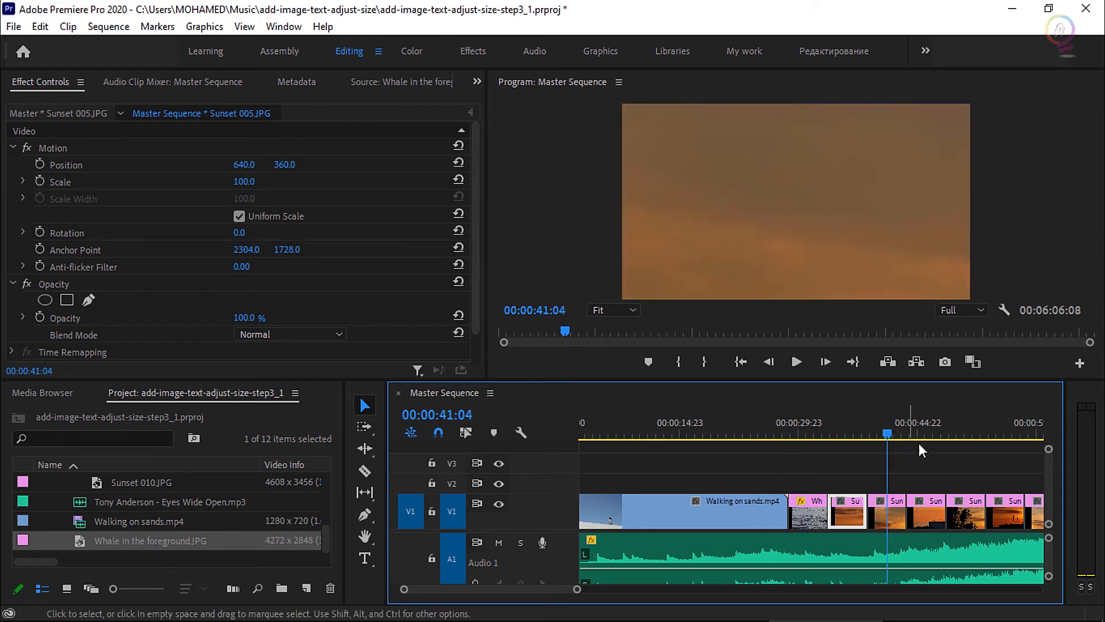
pyautogui.click(926, 433)
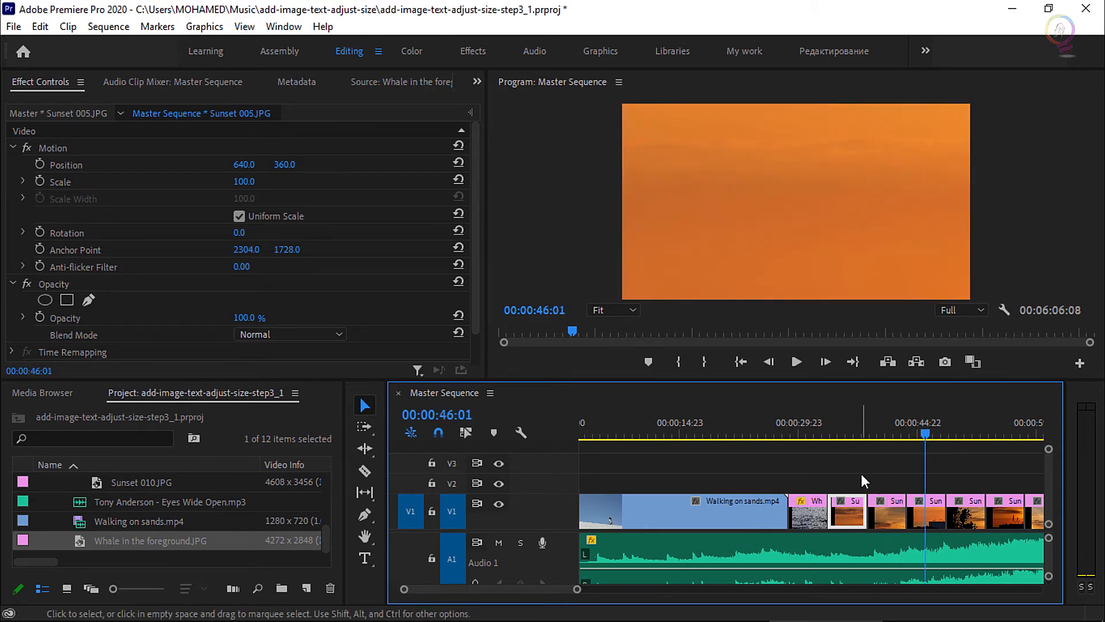
pyautogui.moveTo(861, 475); pyautogui.dragTo(972, 514)
pyautogui.rightClick(924, 518)
pyautogui.moveTo(886, 614)
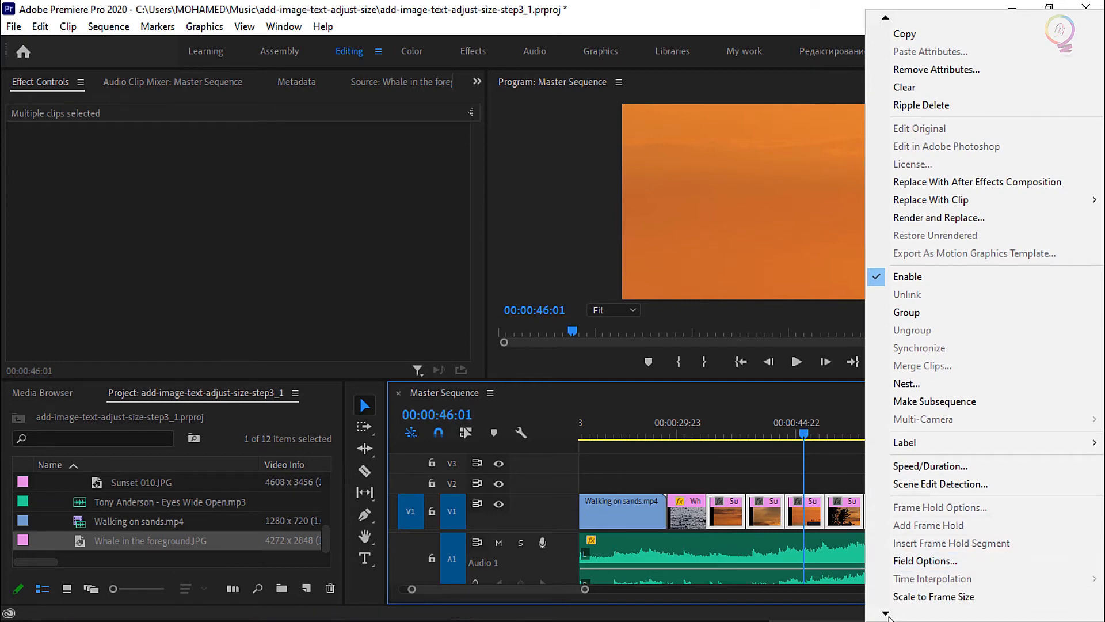
pyautogui.click(969, 599)
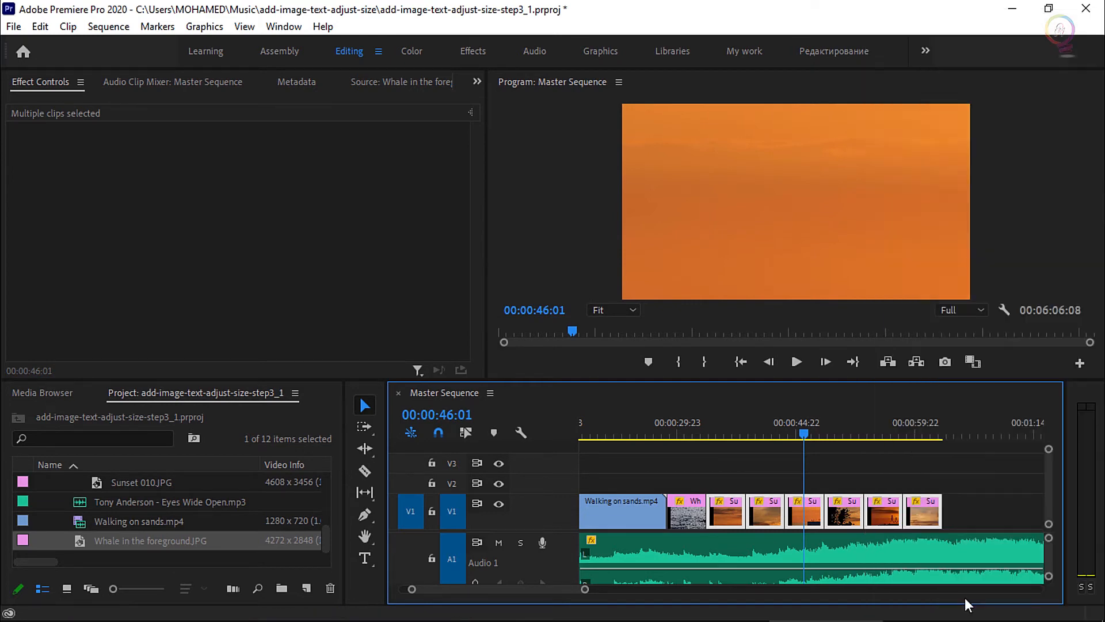